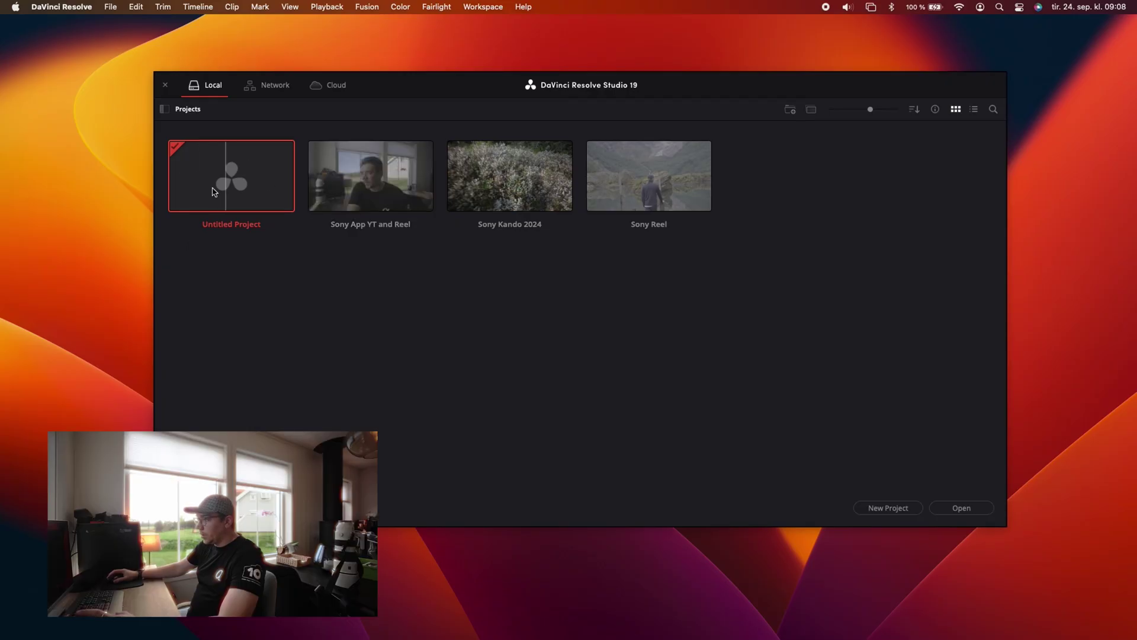
# Create a new project named 'Northern Lights Timelapse', replacing the default name
pyautogui.click(899, 509)
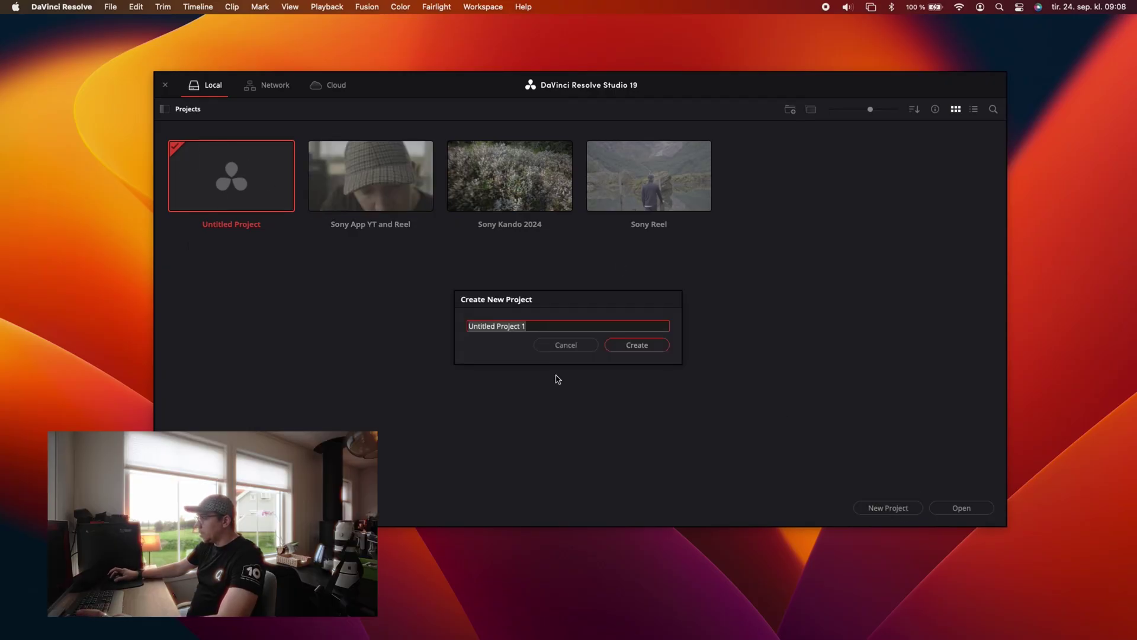
pyautogui.press('BackSpace')
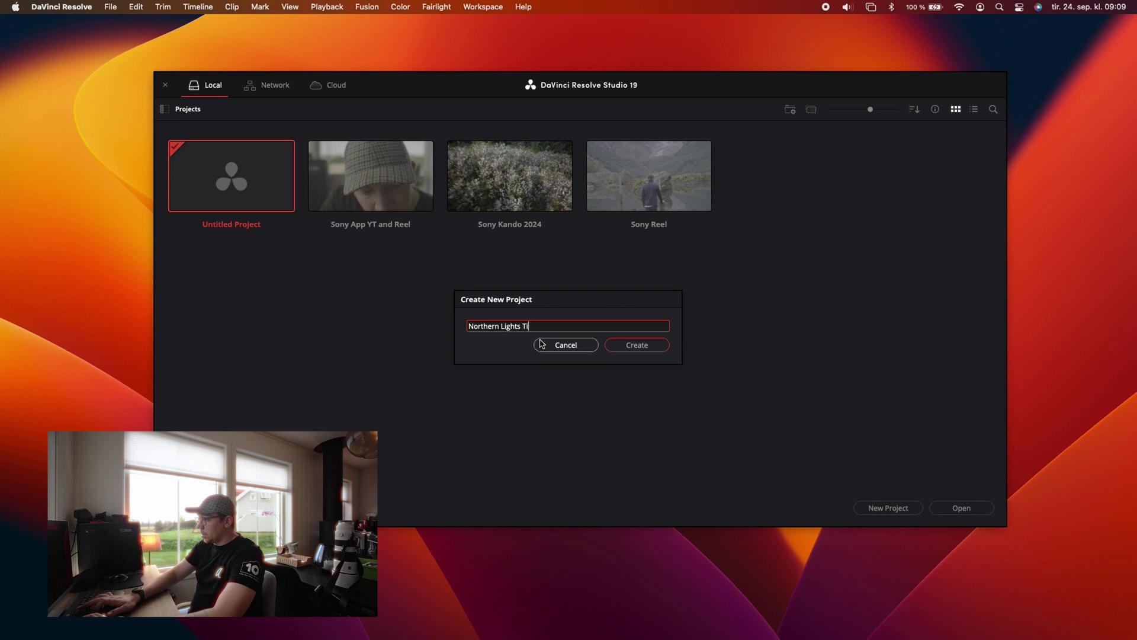
pyautogui.write('apse')
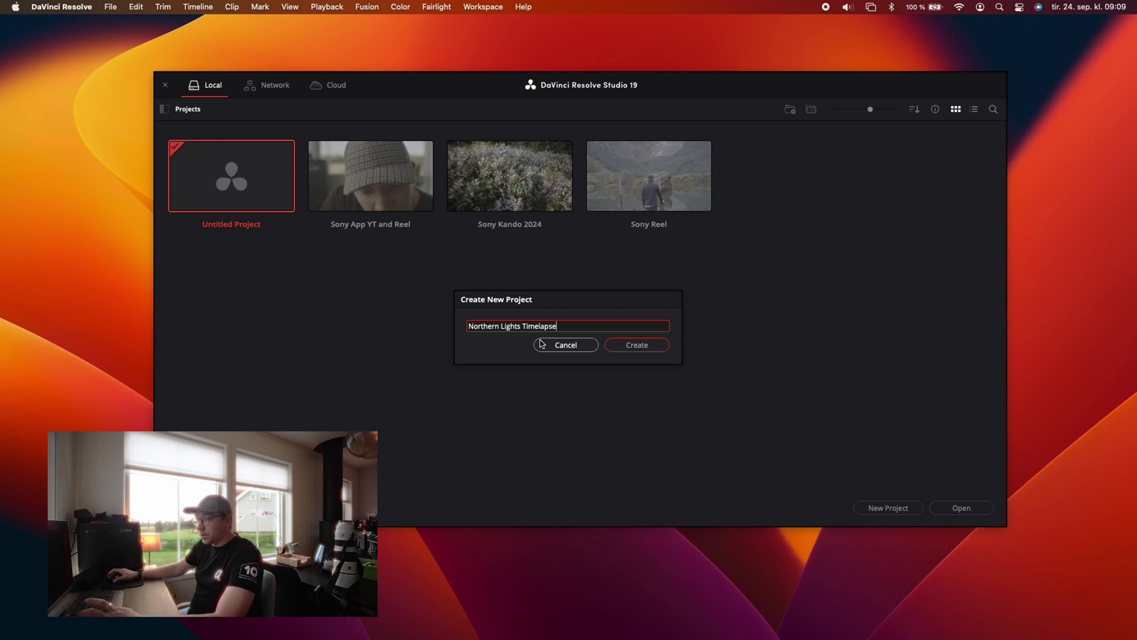
pyautogui.click(634, 347)
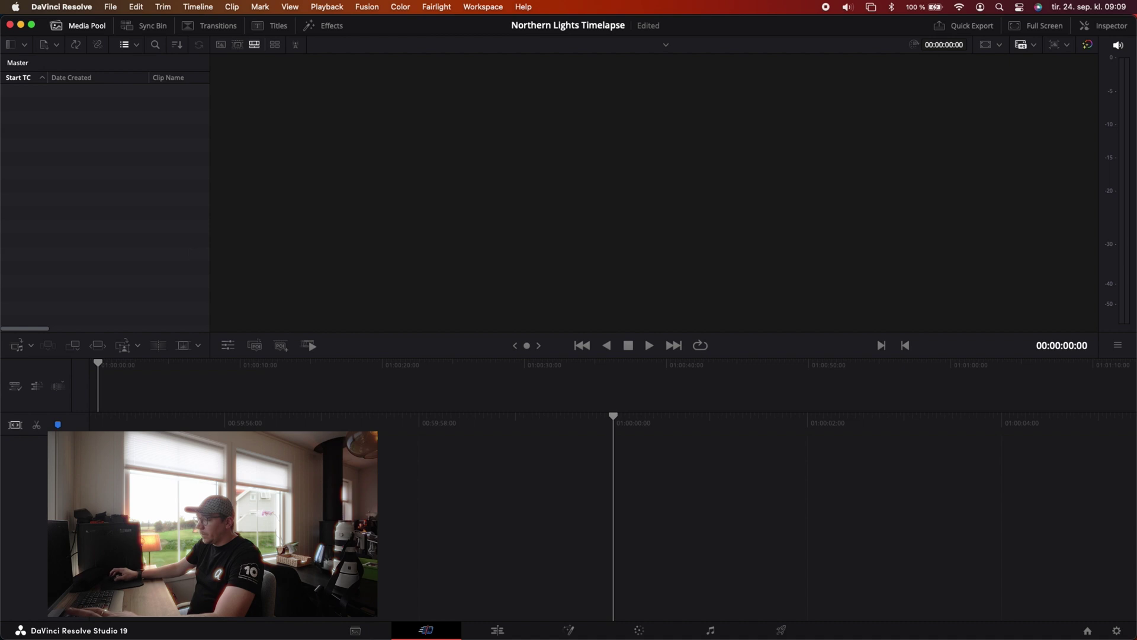
# Create Timeline 1 with custom settings at 1920 x 1080 HD and 25 fps
pyautogui.click(354, 631)
pyautogui.click(426, 631)
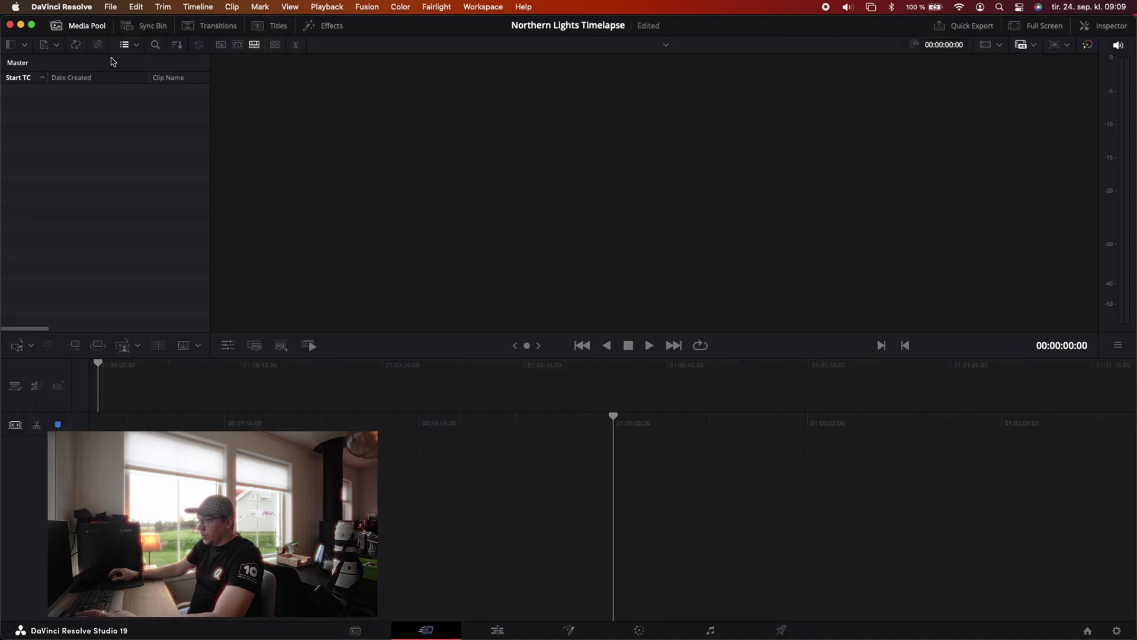
pyautogui.click(110, 7)
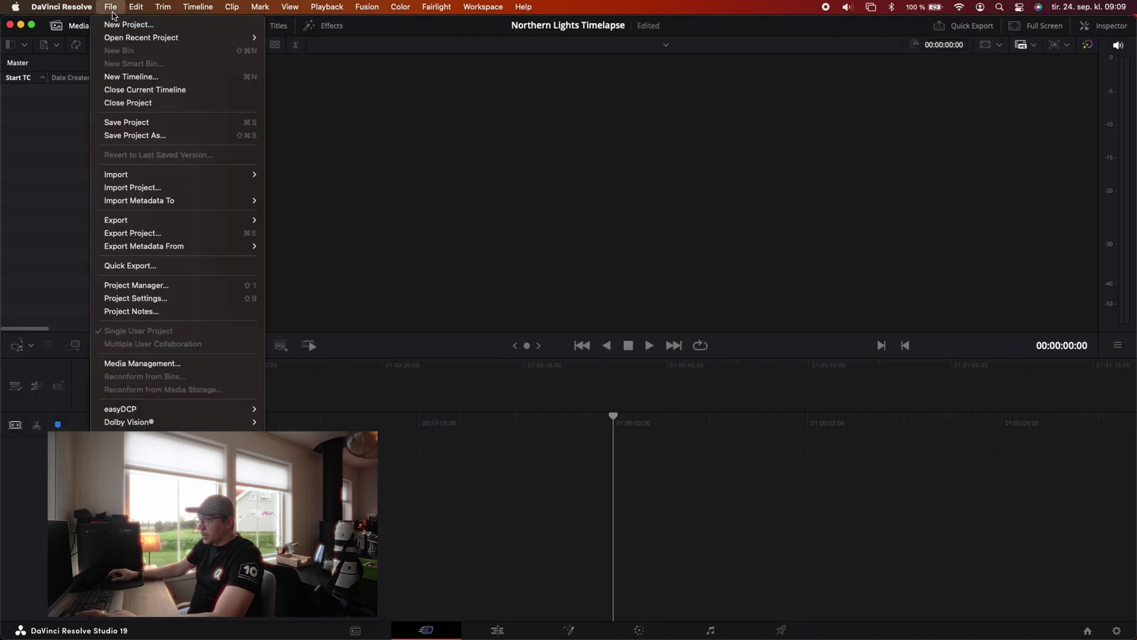
pyautogui.click(135, 78)
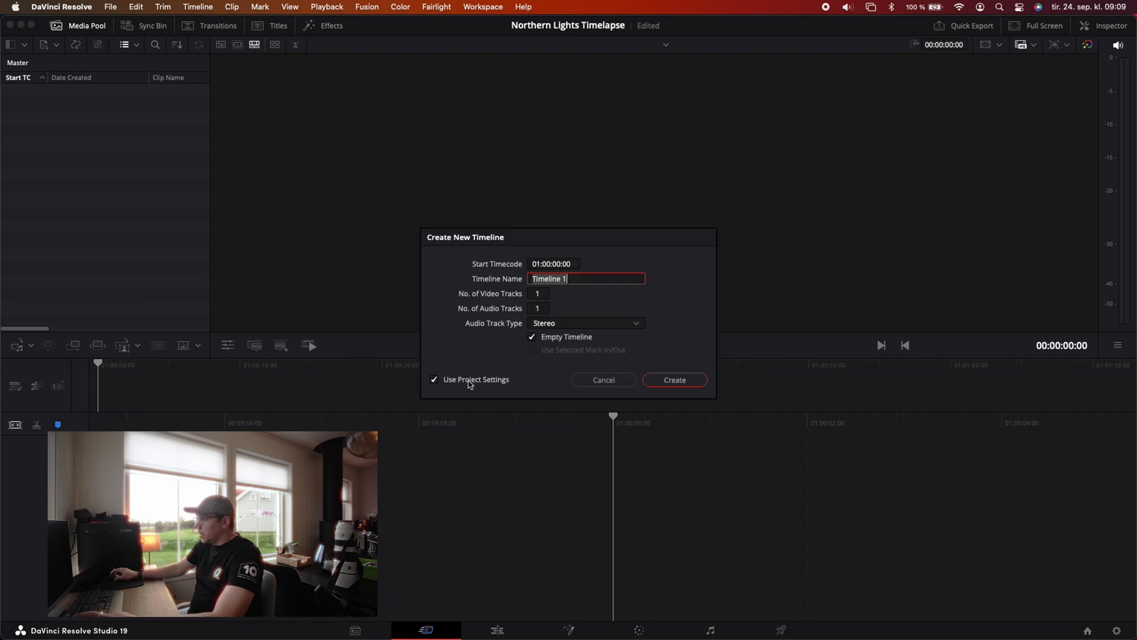
pyautogui.click(434, 380)
pyautogui.click(524, 267)
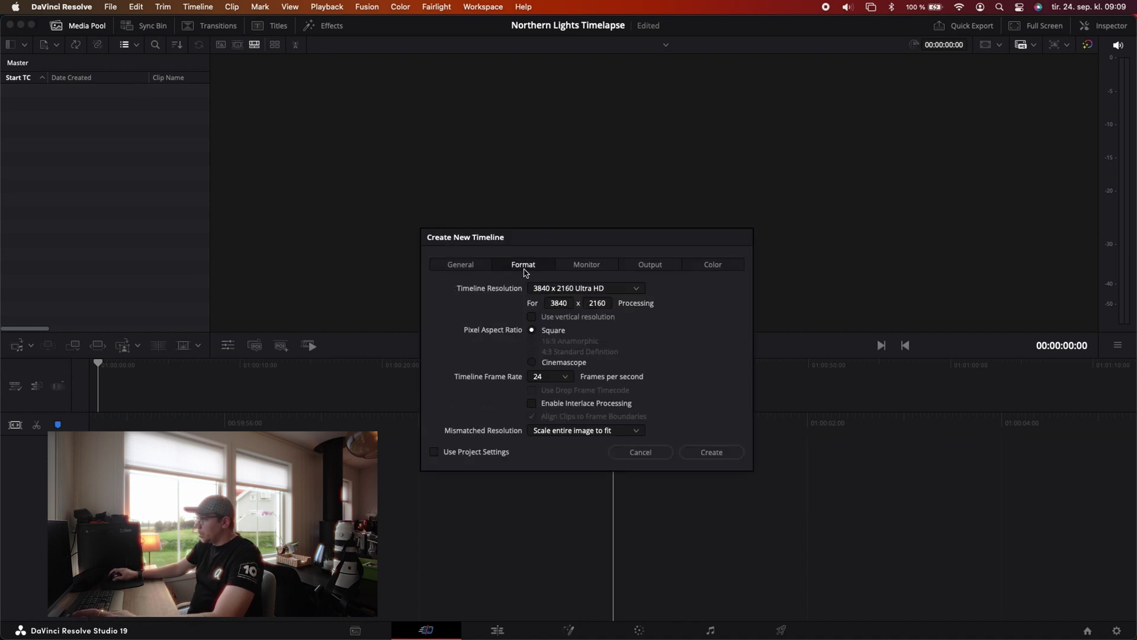
pyautogui.click(585, 290)
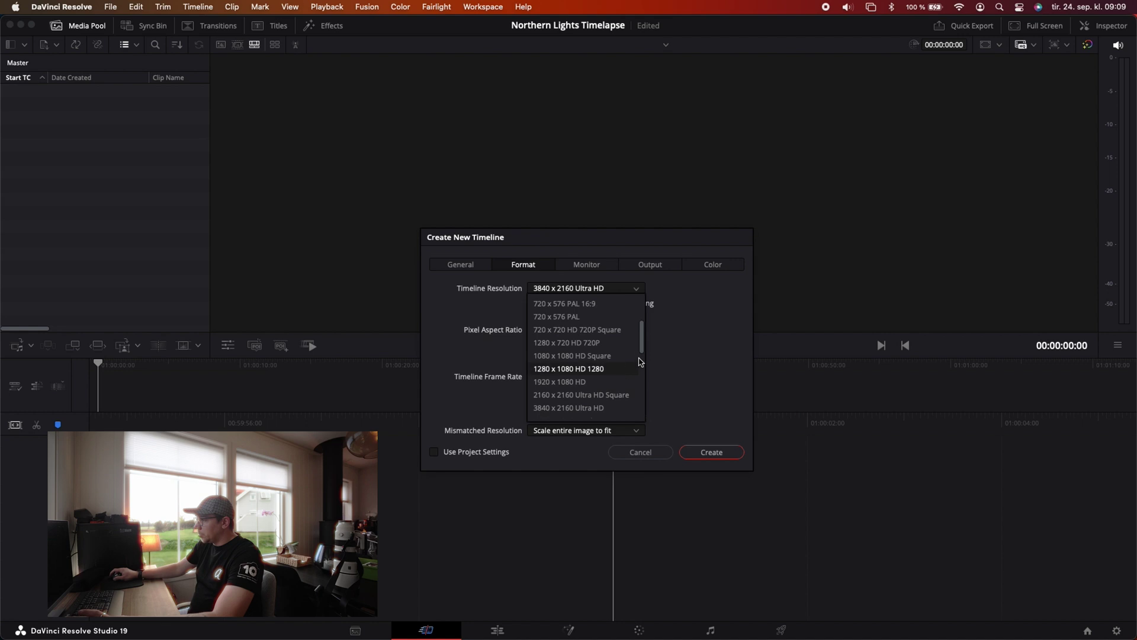
pyautogui.moveTo(642, 346); pyautogui.dragTo(642, 351)
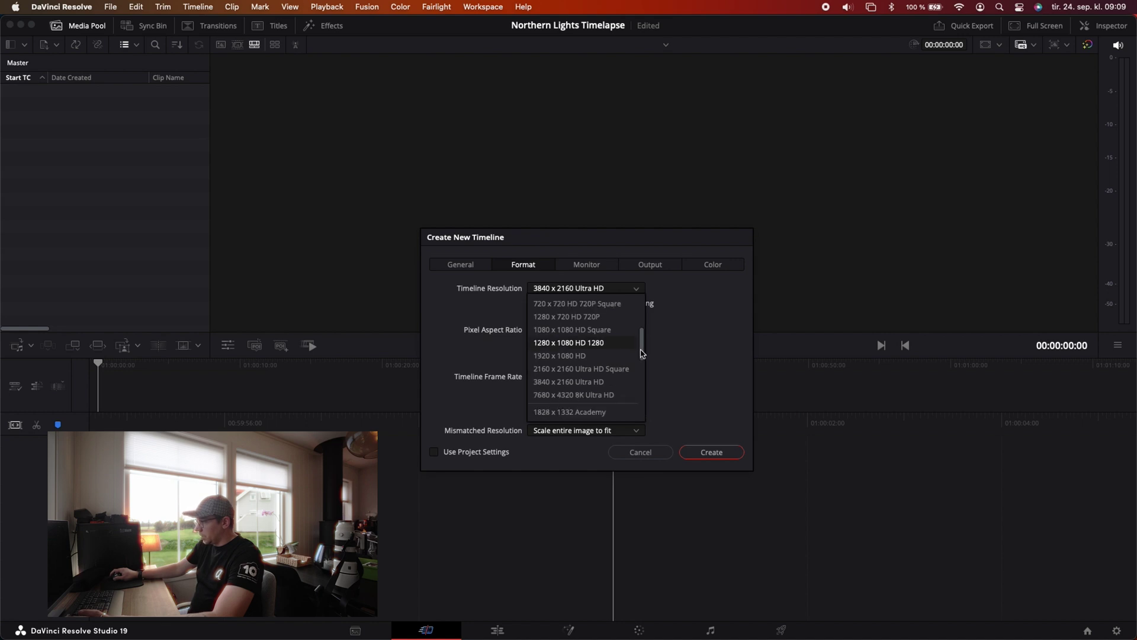
pyautogui.click(566, 356)
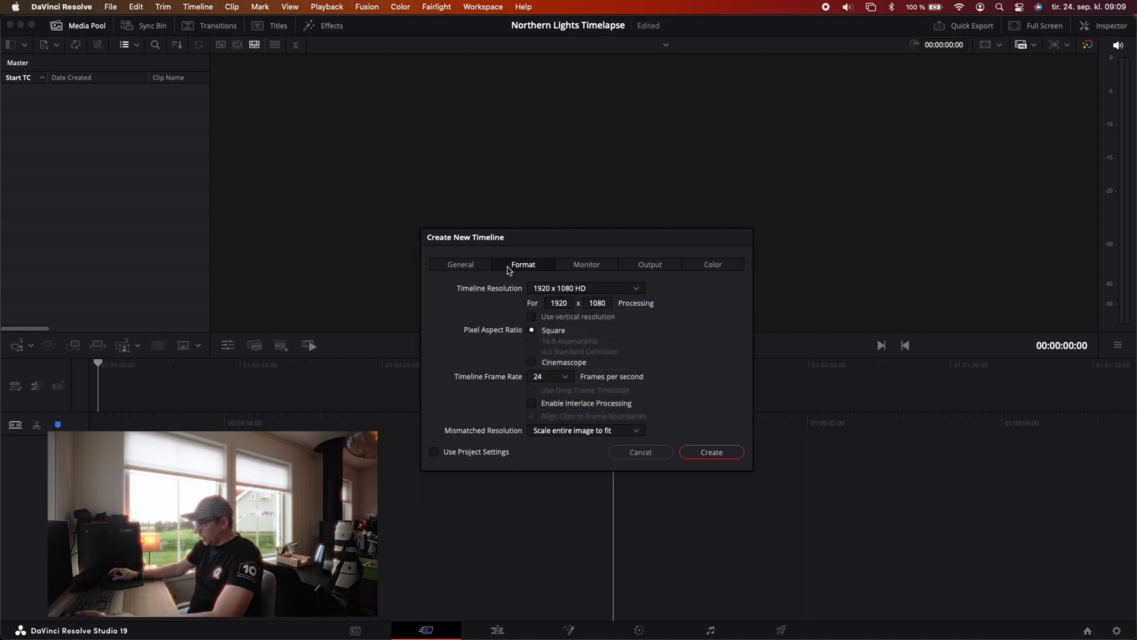
pyautogui.click(565, 377)
pyautogui.click(554, 446)
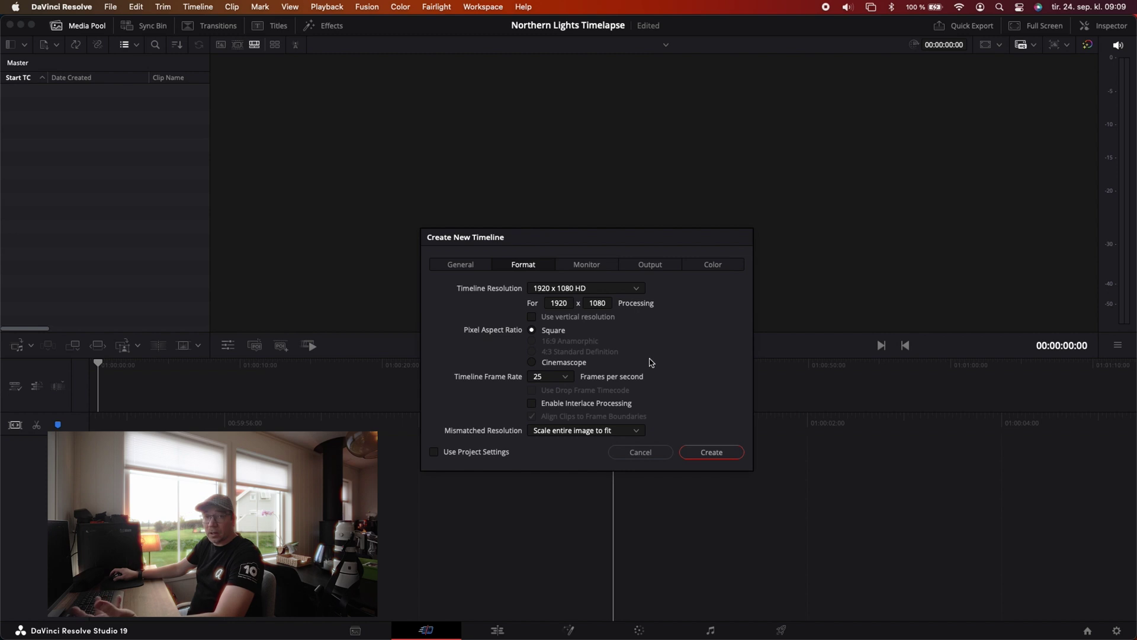
pyautogui.click(718, 453)
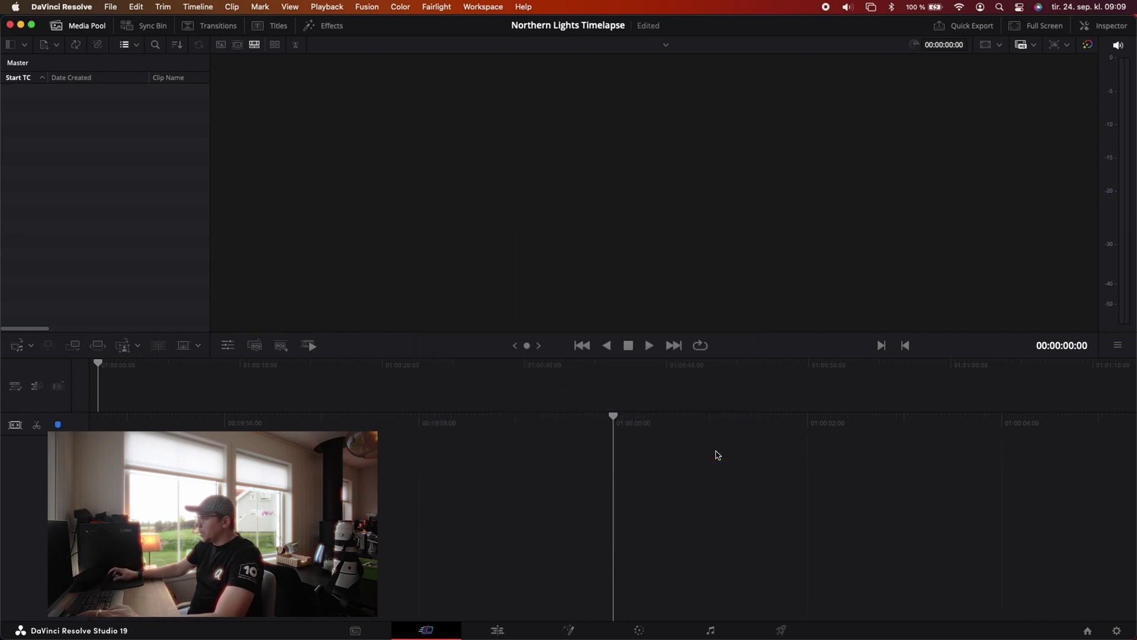
# In Media Storage, open LaCie > 2024 > 08 August > Redigert > Nordlys Timelapse 30.8
pyautogui.click(356, 631)
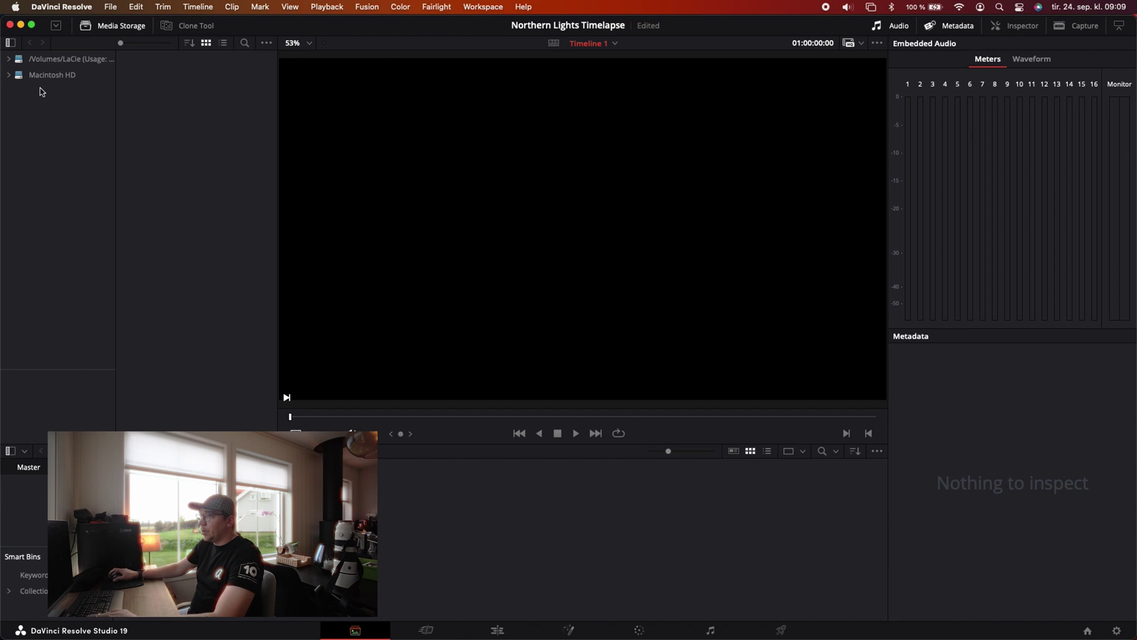
pyautogui.moveTo(135, 87); pyautogui.dragTo(185, 86)
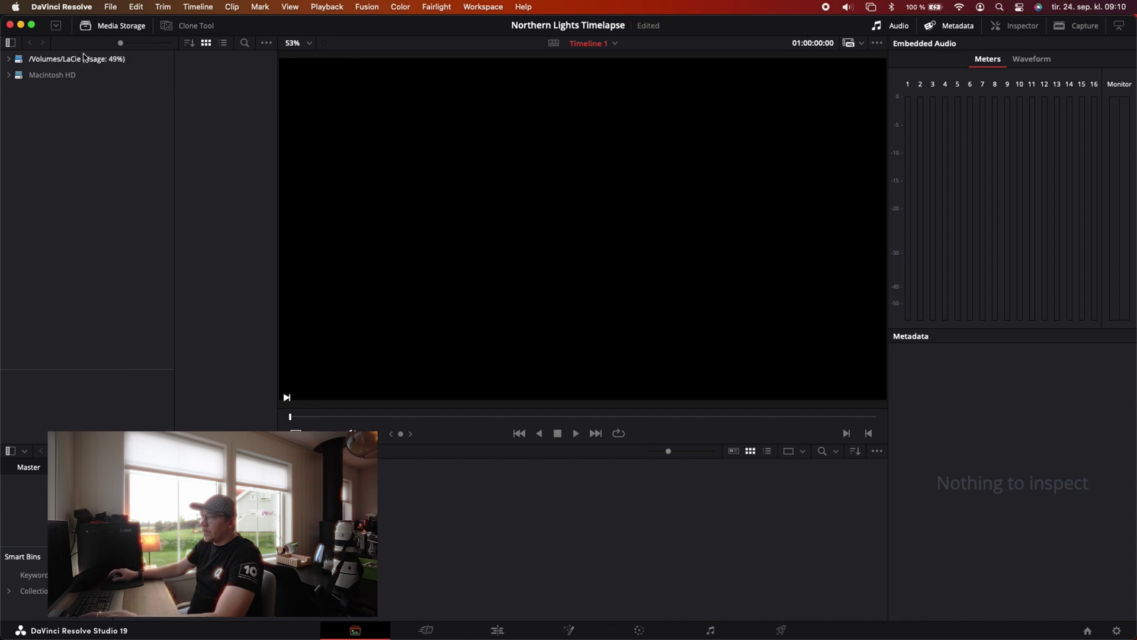
pyautogui.click(9, 59)
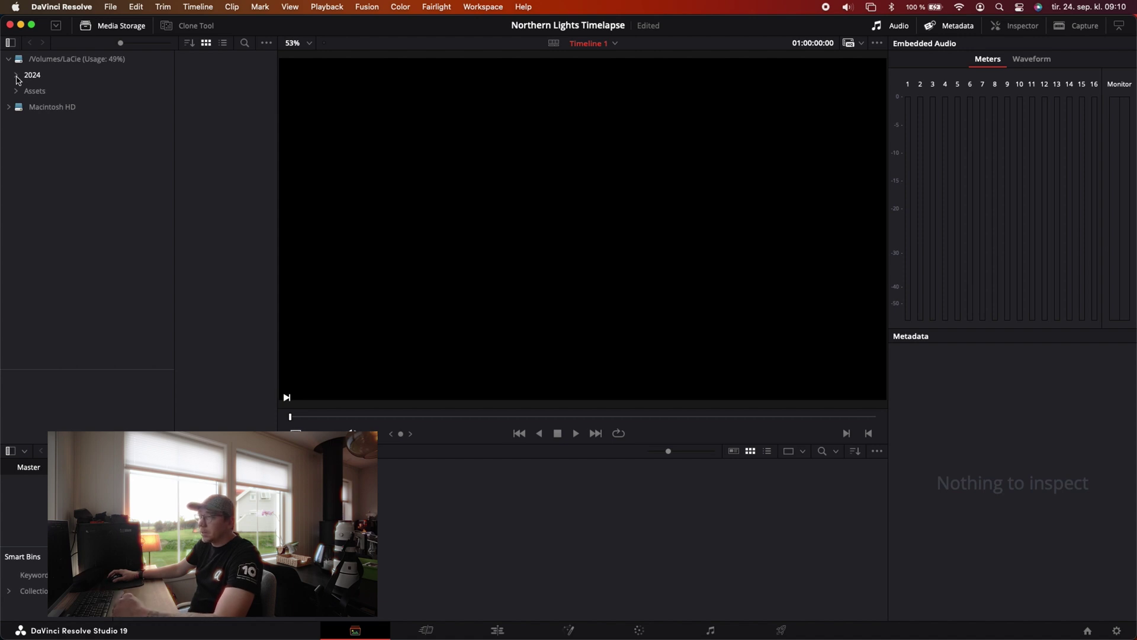
pyautogui.click(16, 76)
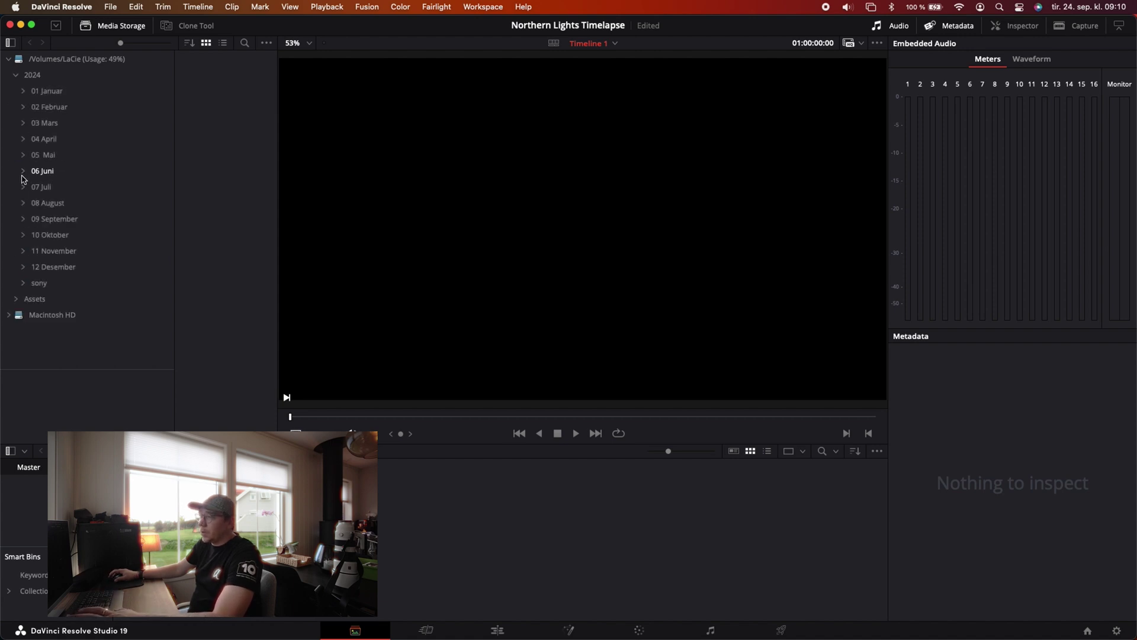
pyautogui.click(22, 204)
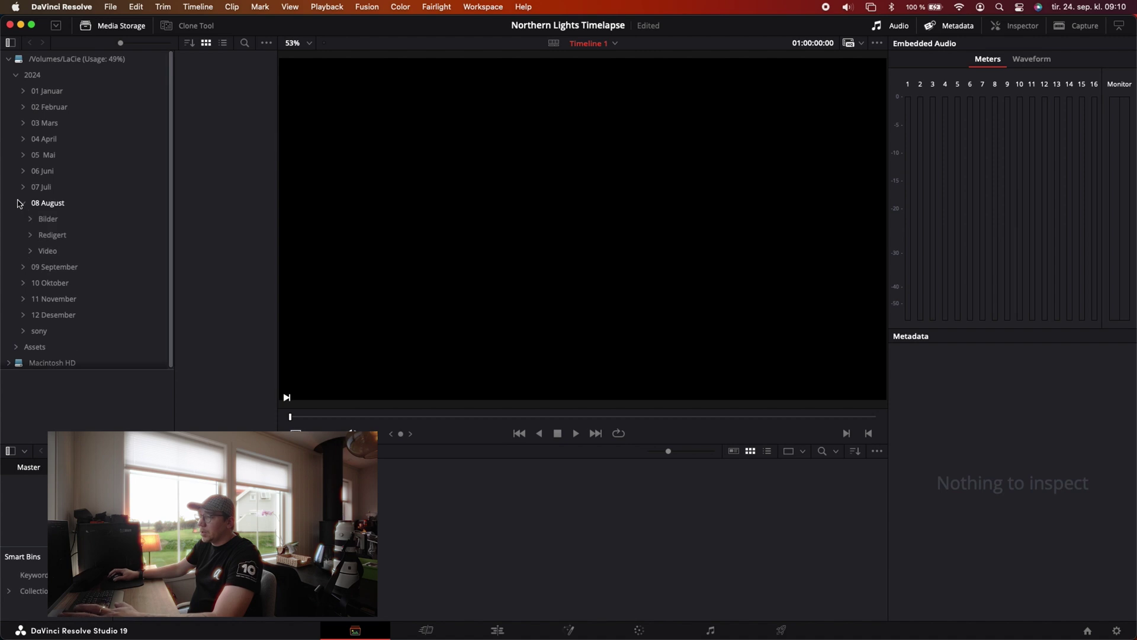
pyautogui.click(31, 237)
pyautogui.click(66, 254)
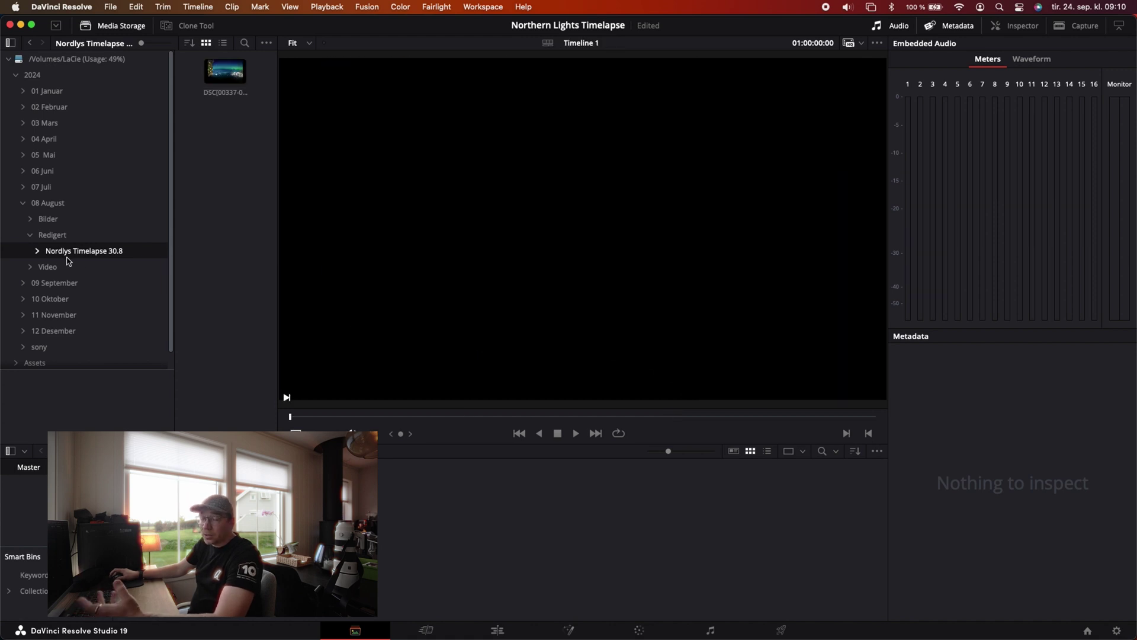
pyautogui.moveTo(173, 207); pyautogui.dragTo(160, 205)
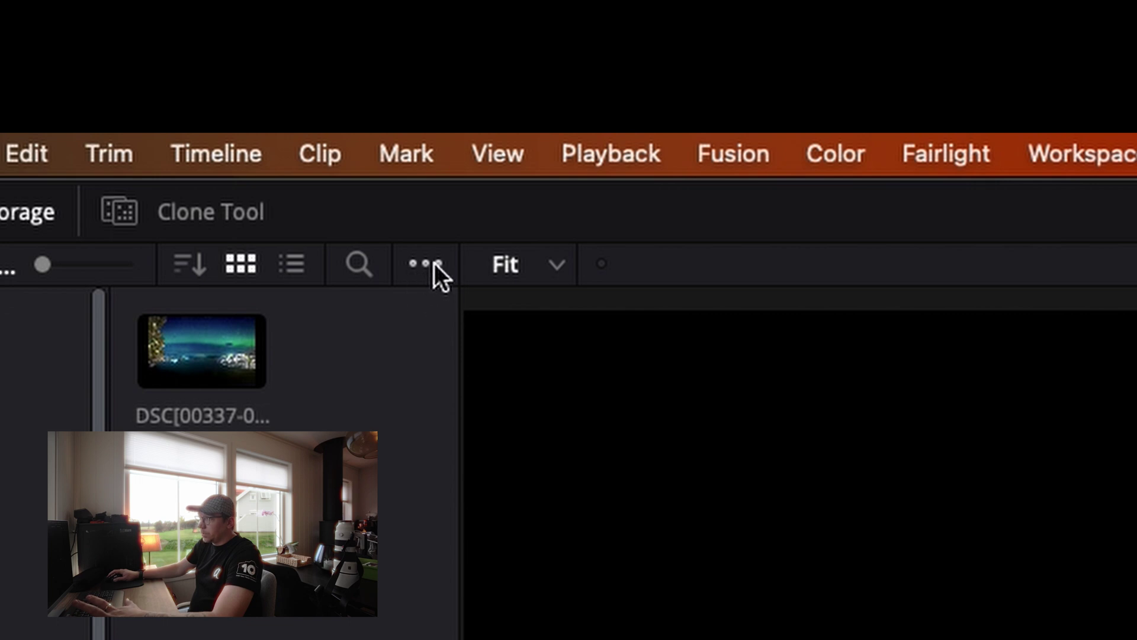
pyautogui.click(433, 263)
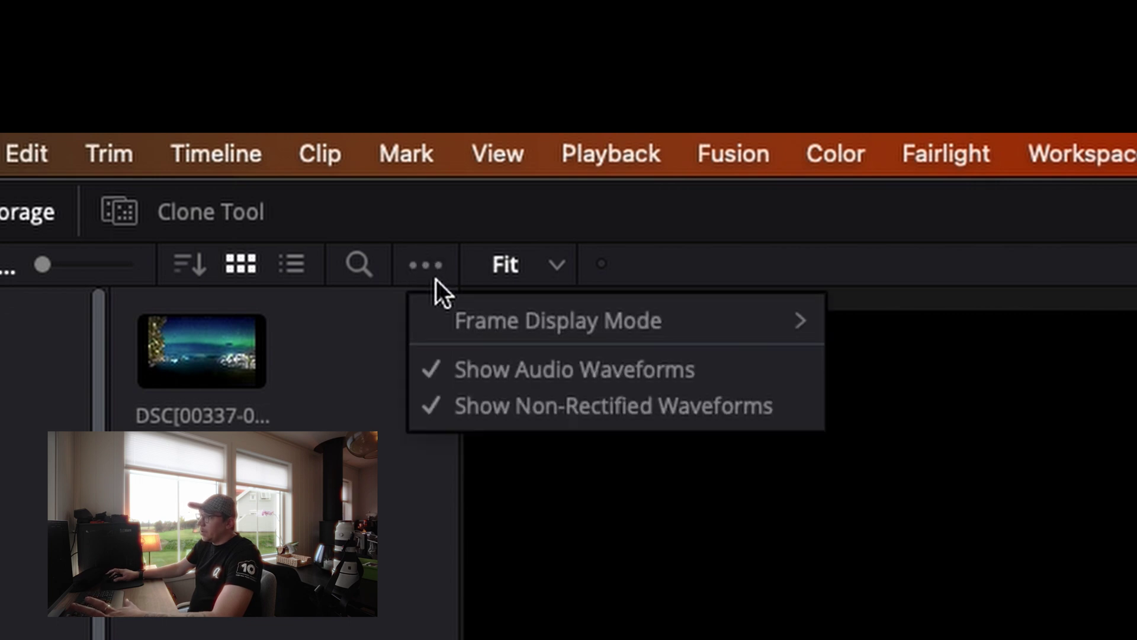
pyautogui.moveTo(476, 317)
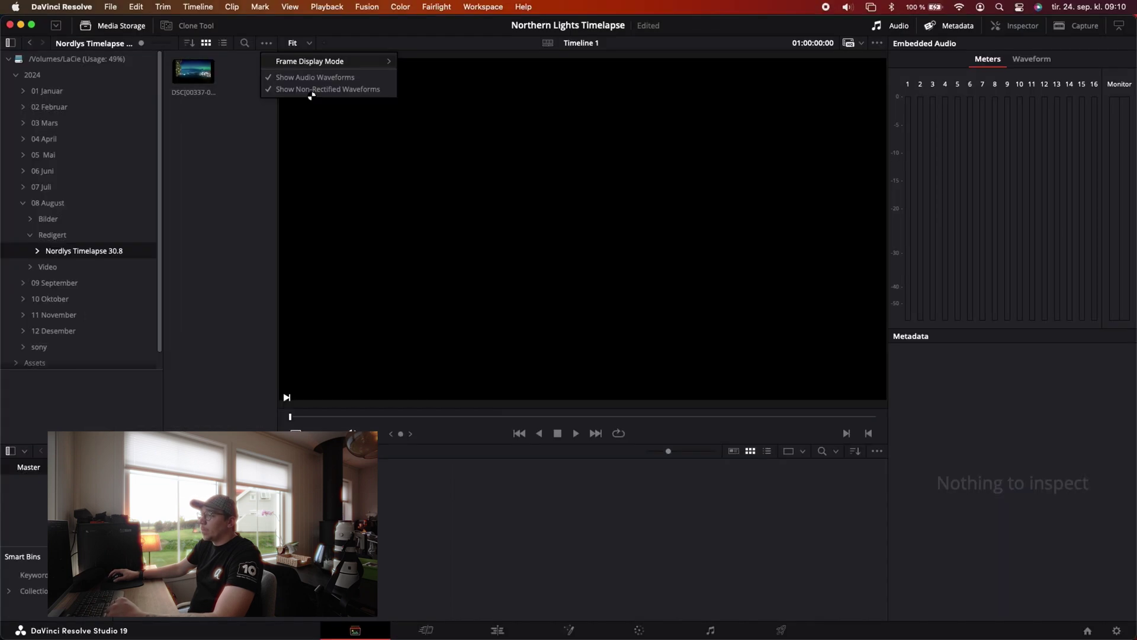
pyautogui.click(311, 93)
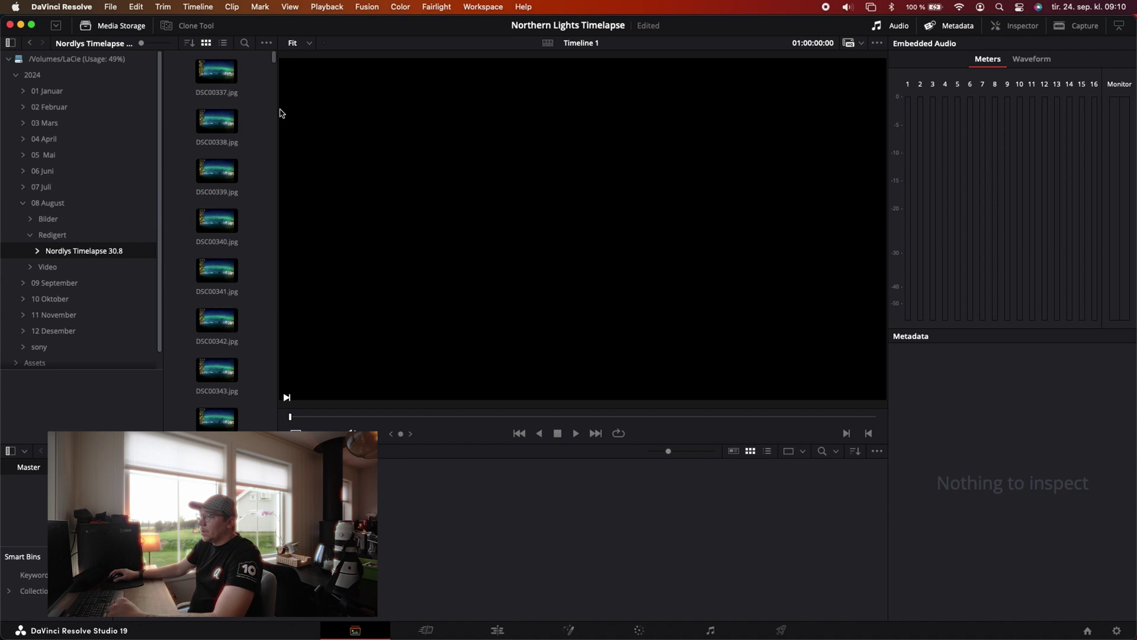
pyautogui.moveTo(280, 112); pyautogui.dragTo(396, 110)
pyautogui.moveTo(393, 66)
pyautogui.mouseDown()
pyautogui.moveTo(391, 370)
pyautogui.moveTo(385, 56)
pyautogui.mouseUp()
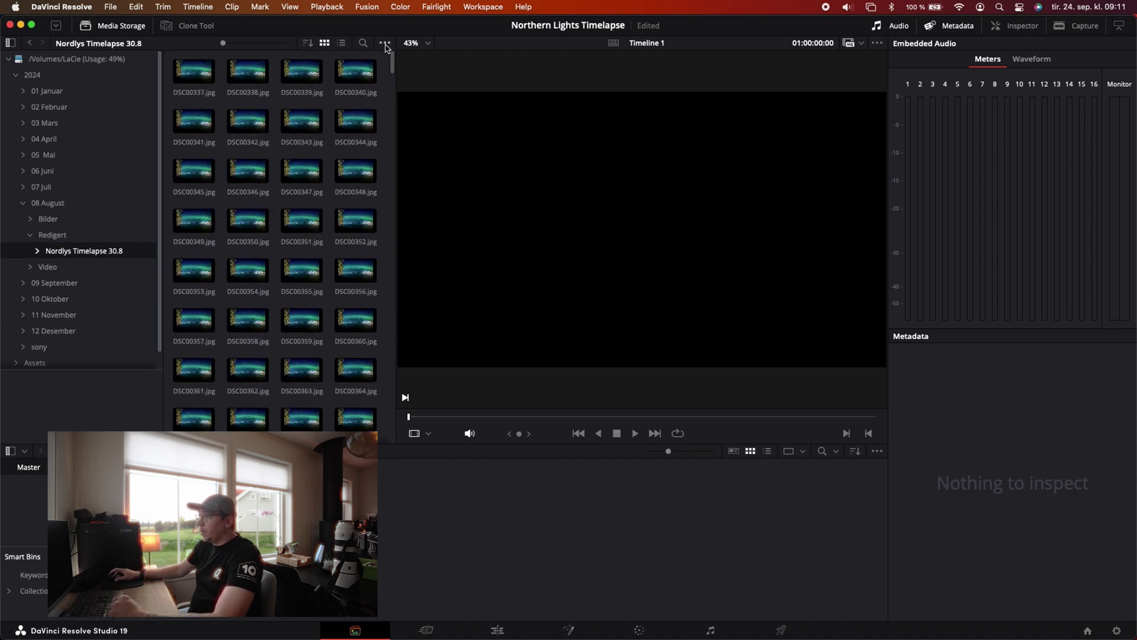
pyautogui.click(385, 44)
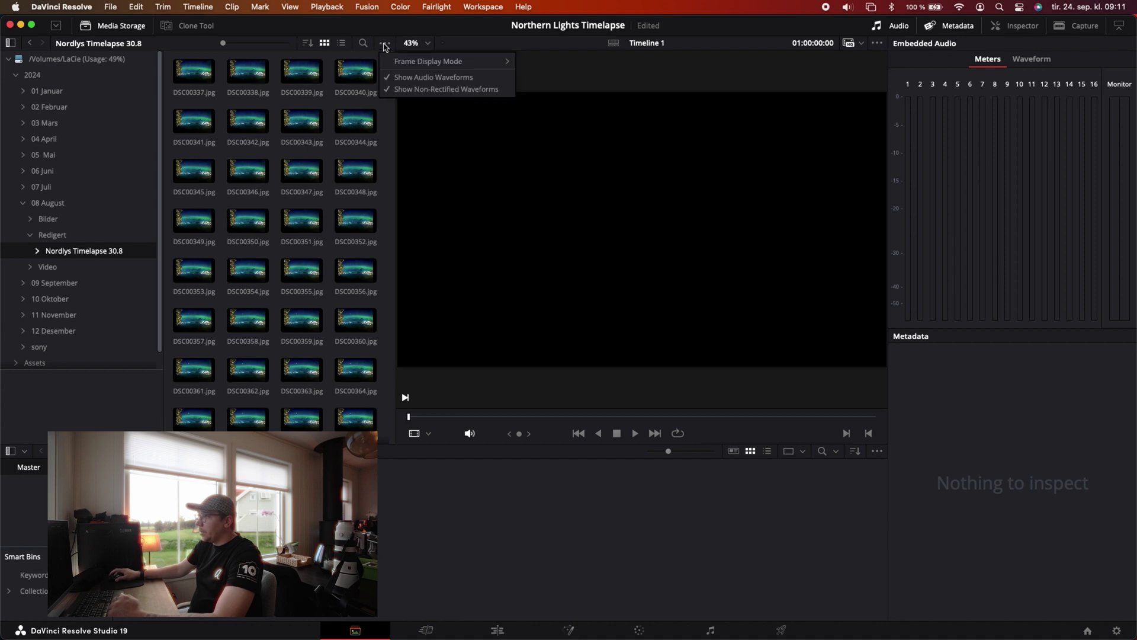
pyautogui.moveTo(399, 62)
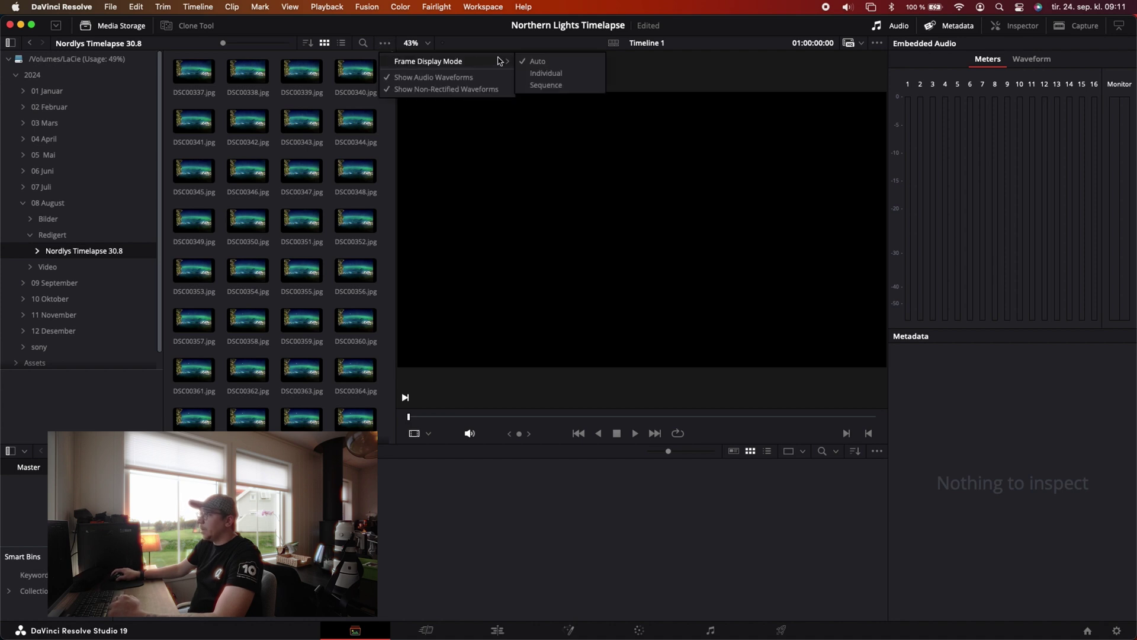
pyautogui.click(542, 86)
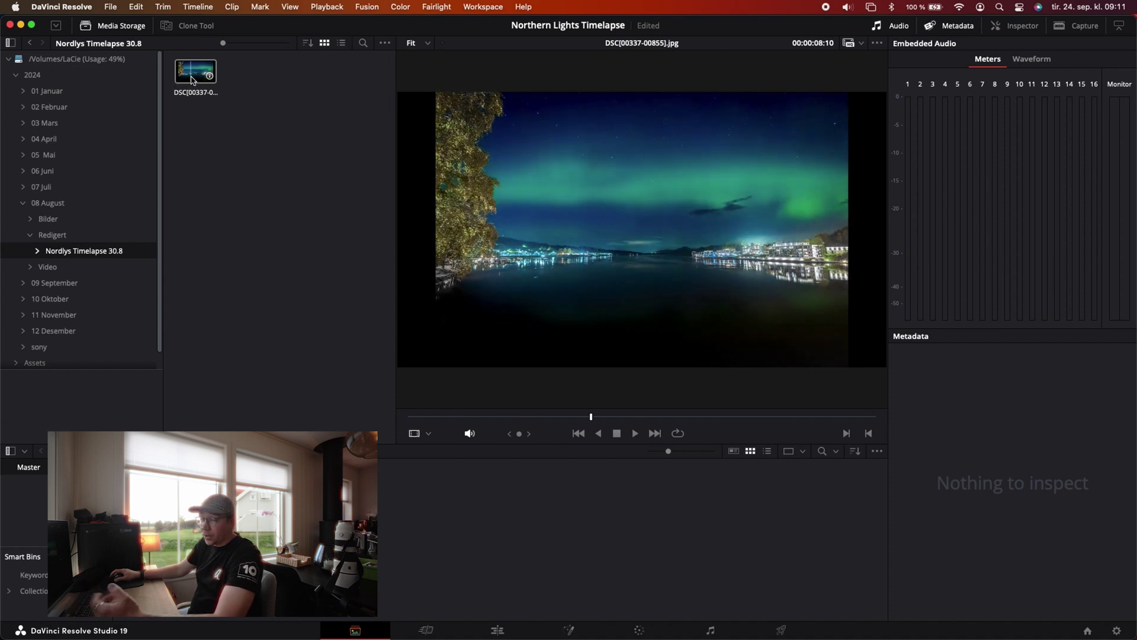
pyautogui.moveTo(199, 75); pyautogui.dragTo(266, 521)
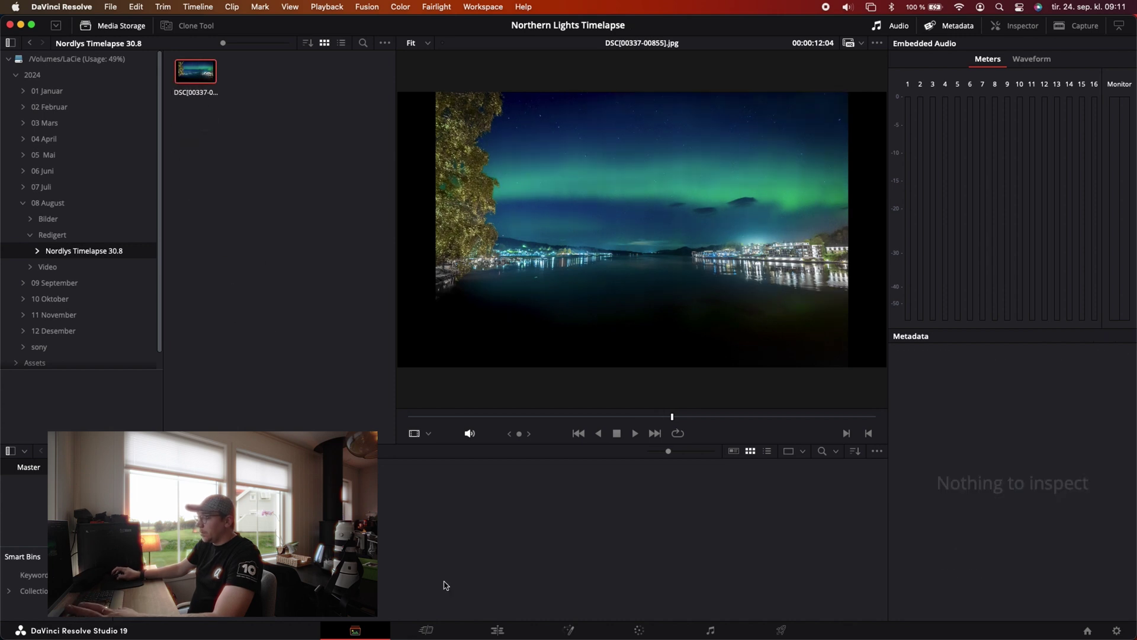
pyautogui.click(428, 632)
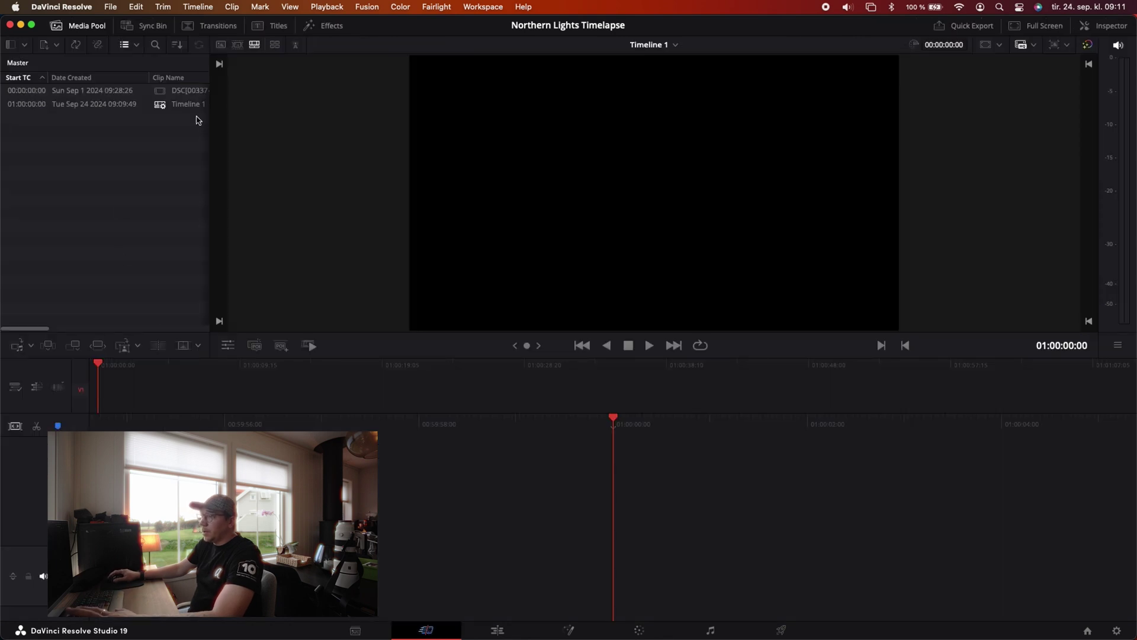
pyautogui.moveTo(209, 78); pyautogui.dragTo(276, 80)
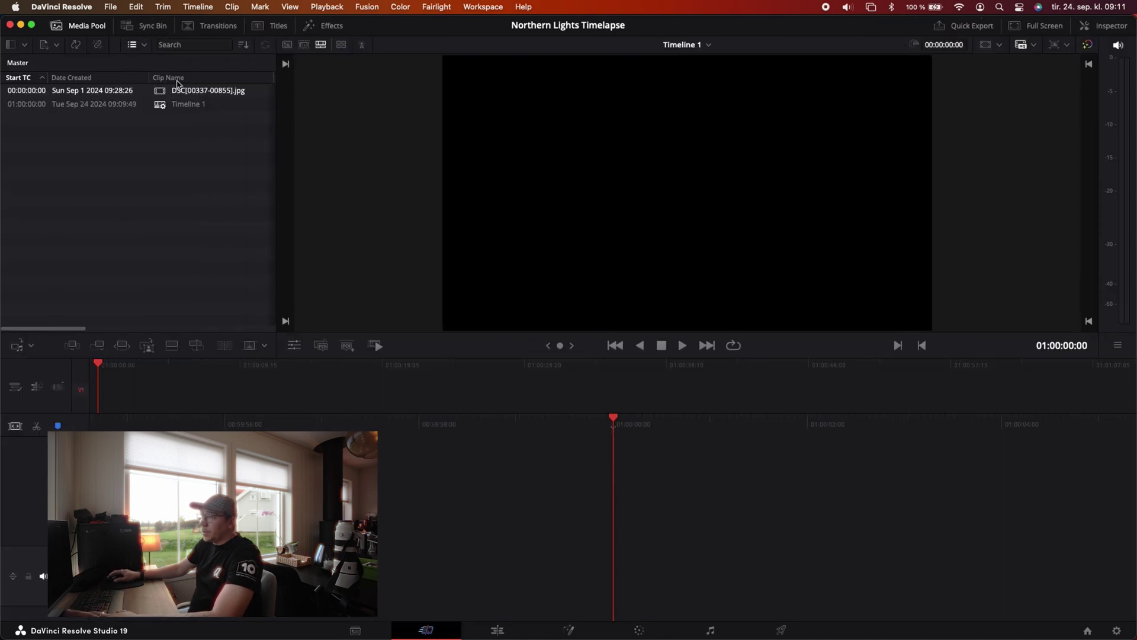
pyautogui.click(145, 50)
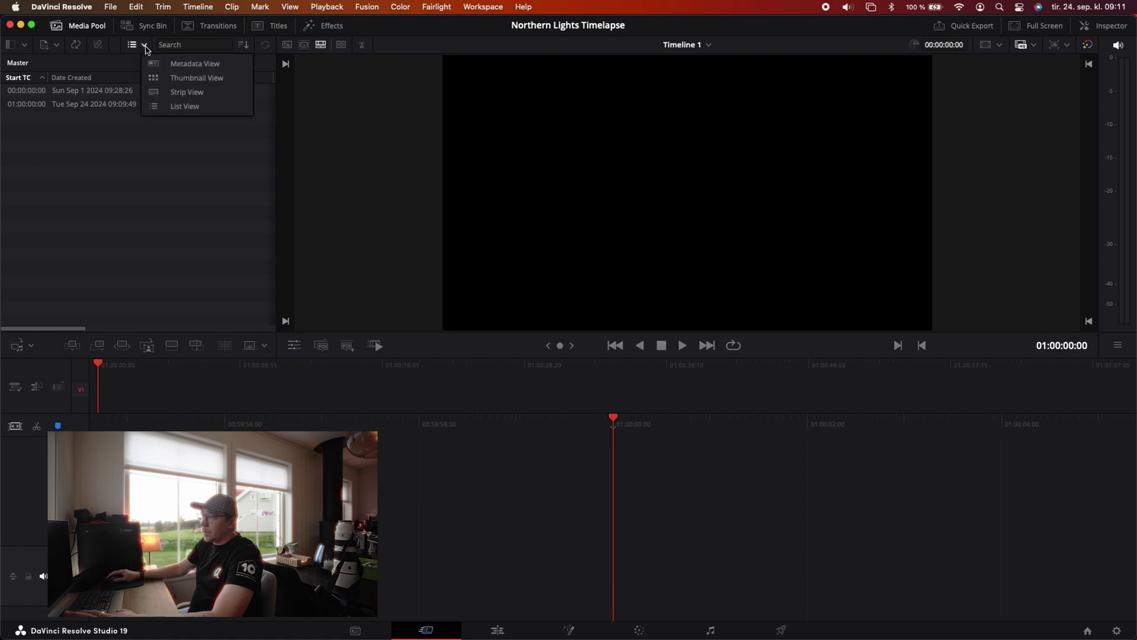
pyautogui.click(184, 65)
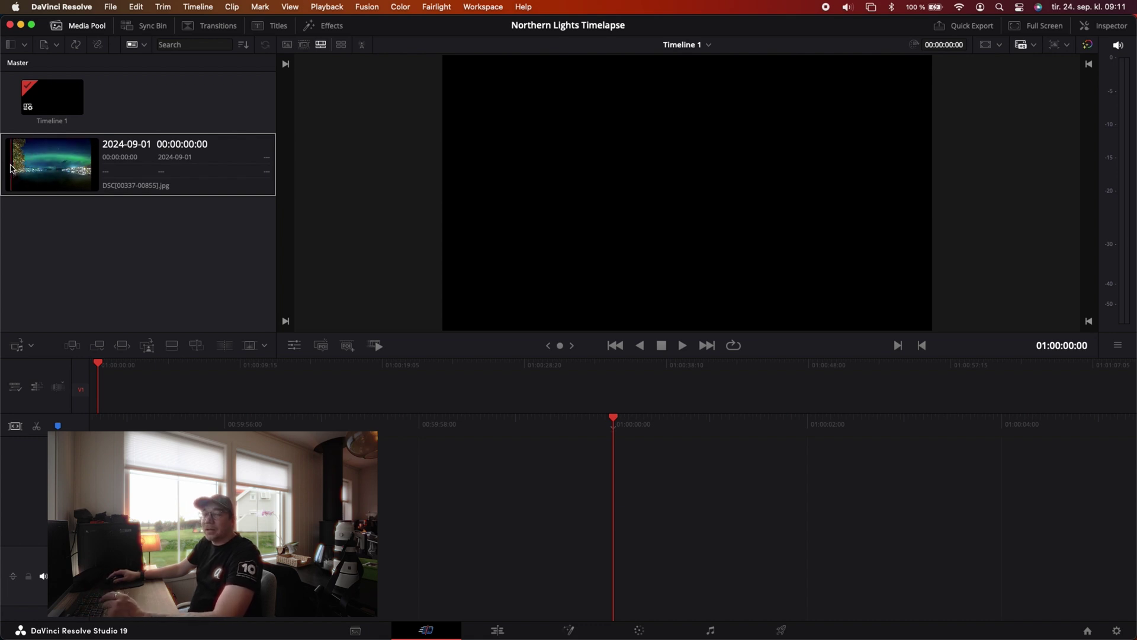
pyautogui.moveTo(13, 171); pyautogui.dragTo(619, 574)
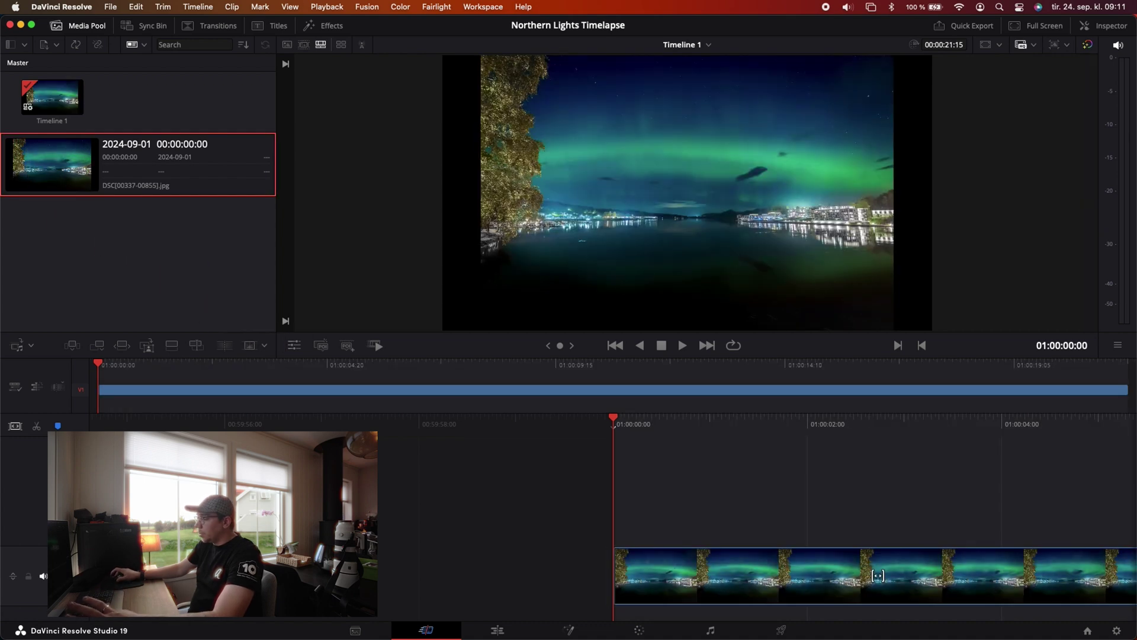
pyautogui.hotkey('shift', '4')
pyautogui.moveTo(385, 397)
pyautogui.mouseDown()
pyautogui.moveTo(624, 397)
pyautogui.moveTo(380, 410)
pyautogui.mouseUp()
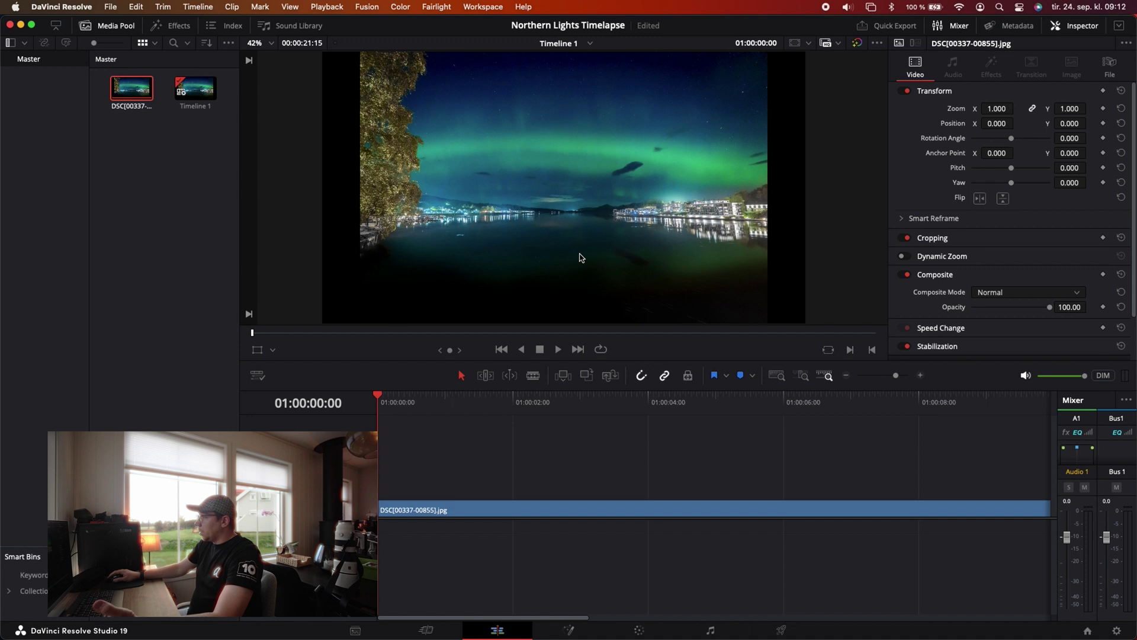
# Set the clip's Transform Zoom to 1.190 and Position Y to -71.000 in the Inspector
pyautogui.moveTo(997, 108)
pyautogui.mouseDown()
pyautogui.moveTo(1031, 108)
pyautogui.moveTo(997, 109)
pyautogui.mouseUp()
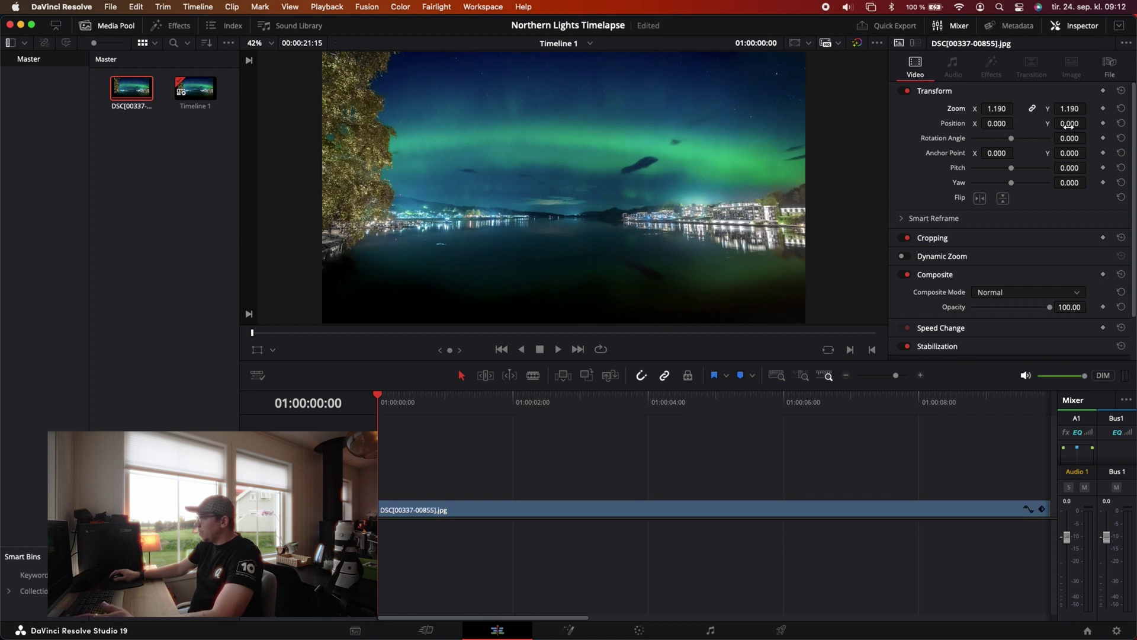
pyautogui.moveTo(1070, 123); pyautogui.dragTo(1037, 123)
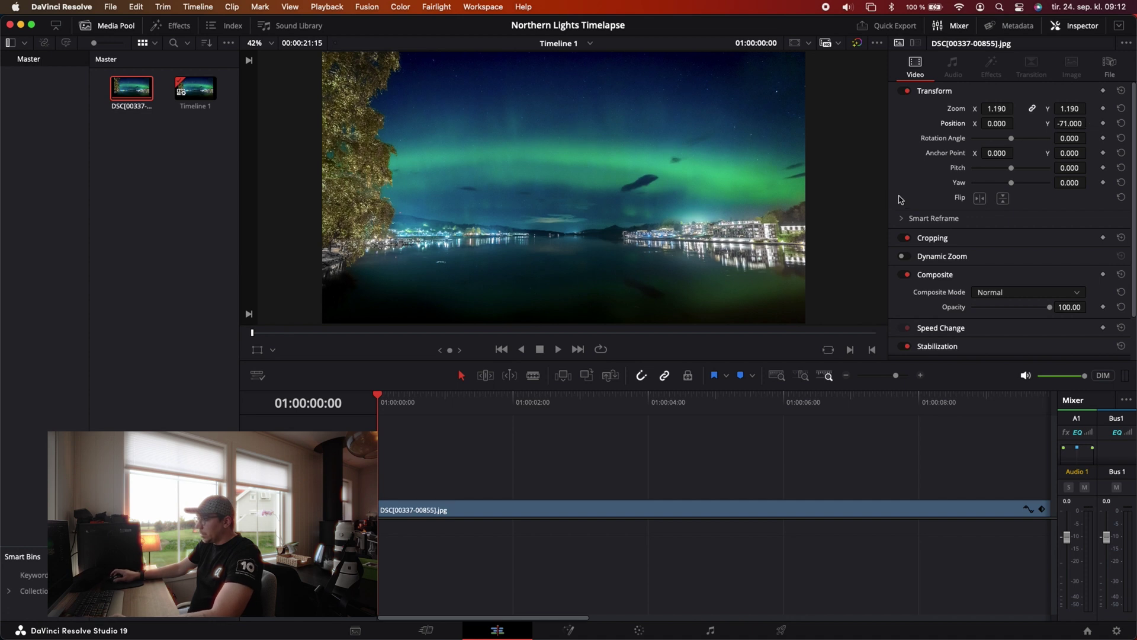
pyautogui.scroll(3, 438, 418)
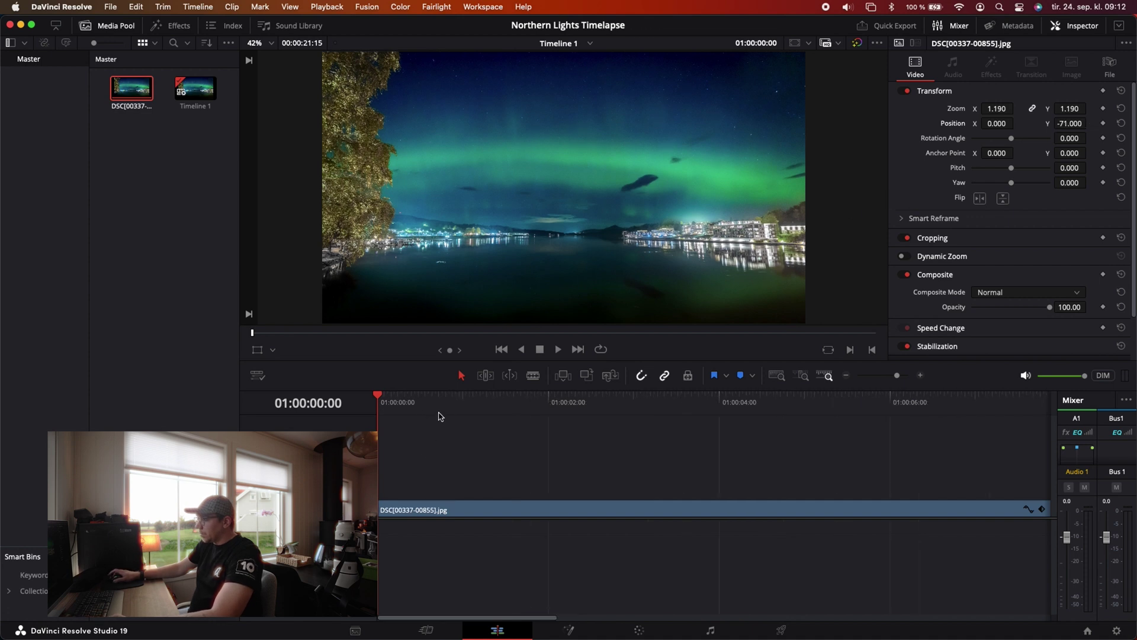
pyautogui.scroll(-6, 439, 417)
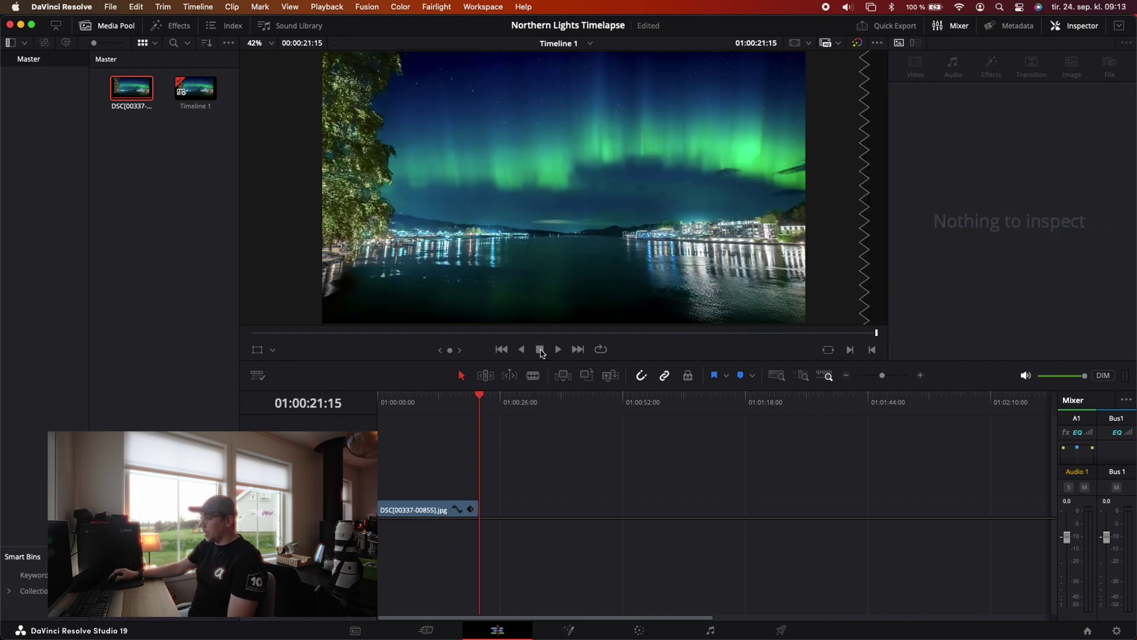
pyautogui.moveTo(559, 616); pyautogui.dragTo(464, 614)
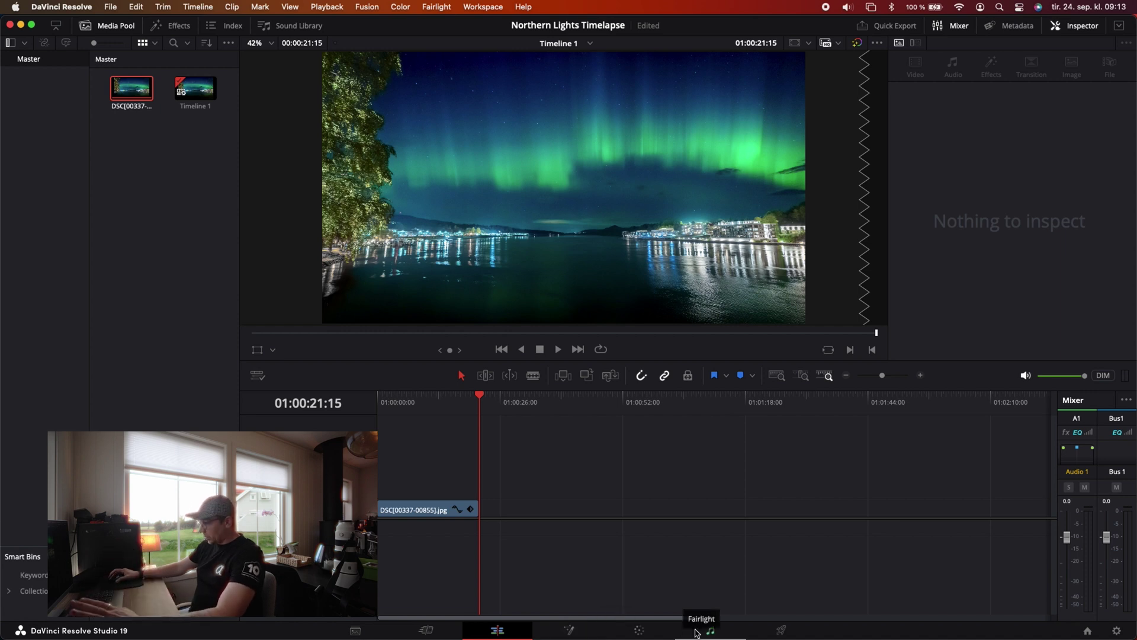
# On the Deliver page, name the output 'Northern Lights Timelapse_Horizontal'
pyautogui.click(780, 630)
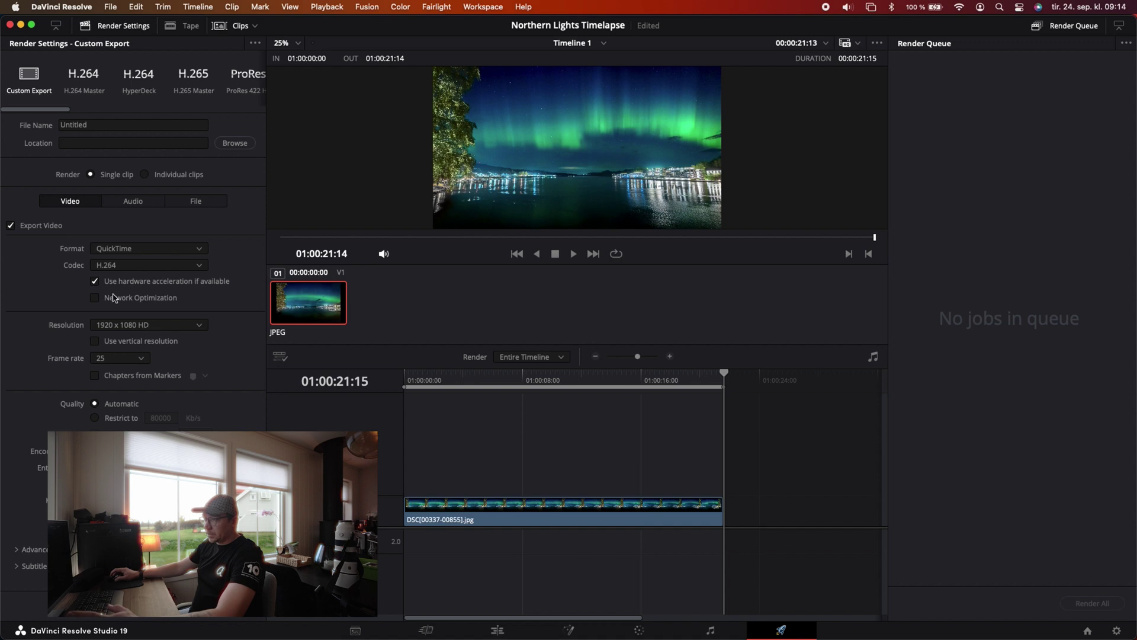
pyautogui.doubleClick(115, 125)
pyautogui.write('Northern Lights Timelap')
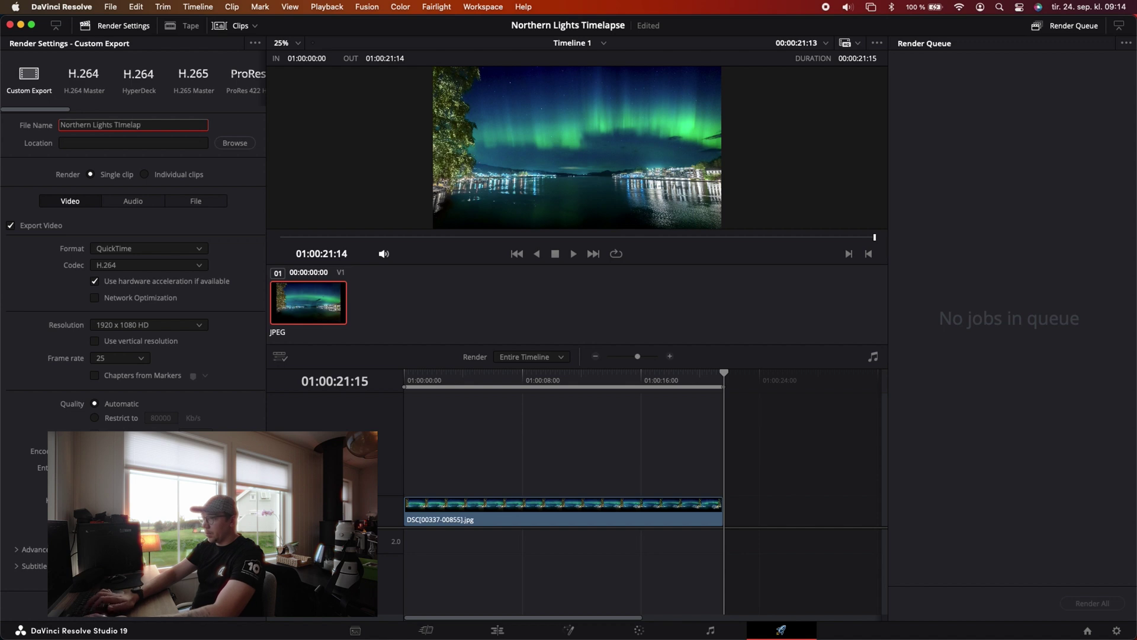
pyautogui.write('se_Hr')
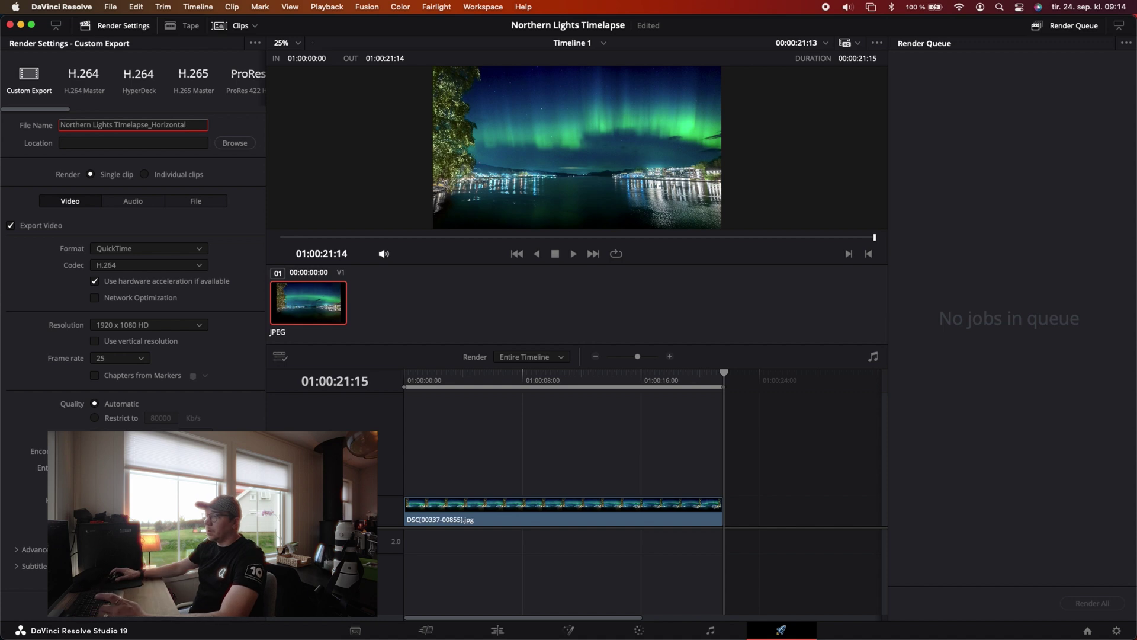
# Save the render as Northern Lights Timelapse_Horizontal.mov2 on /Volumes/LaCie and add it to the Render Queue
pyautogui.click(231, 141)
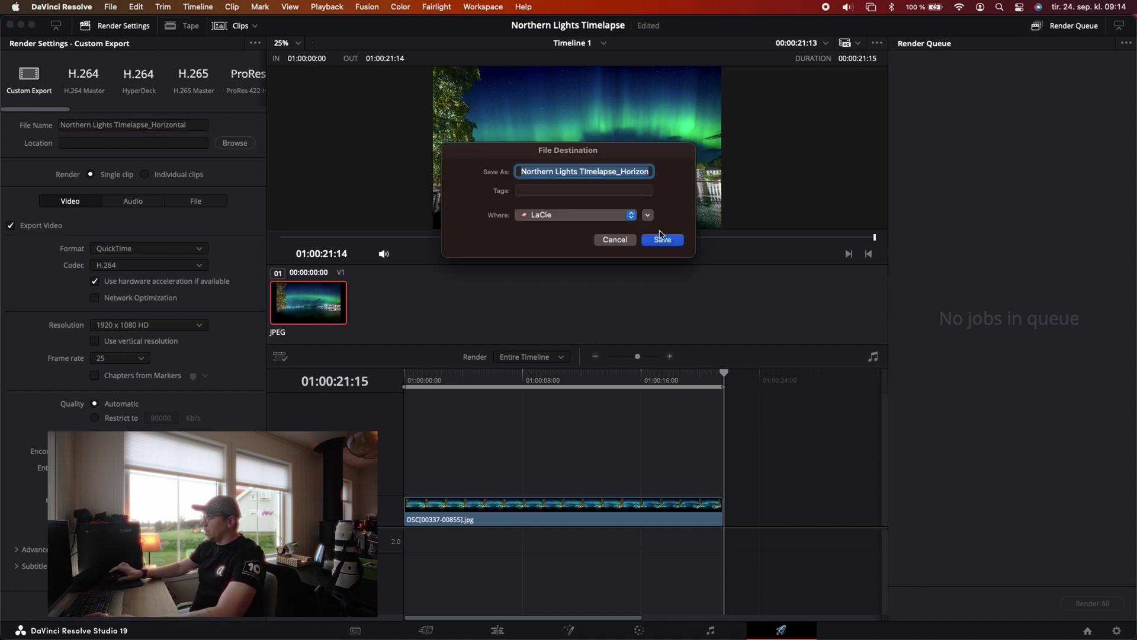
pyautogui.press('Right')
pyautogui.write('2')
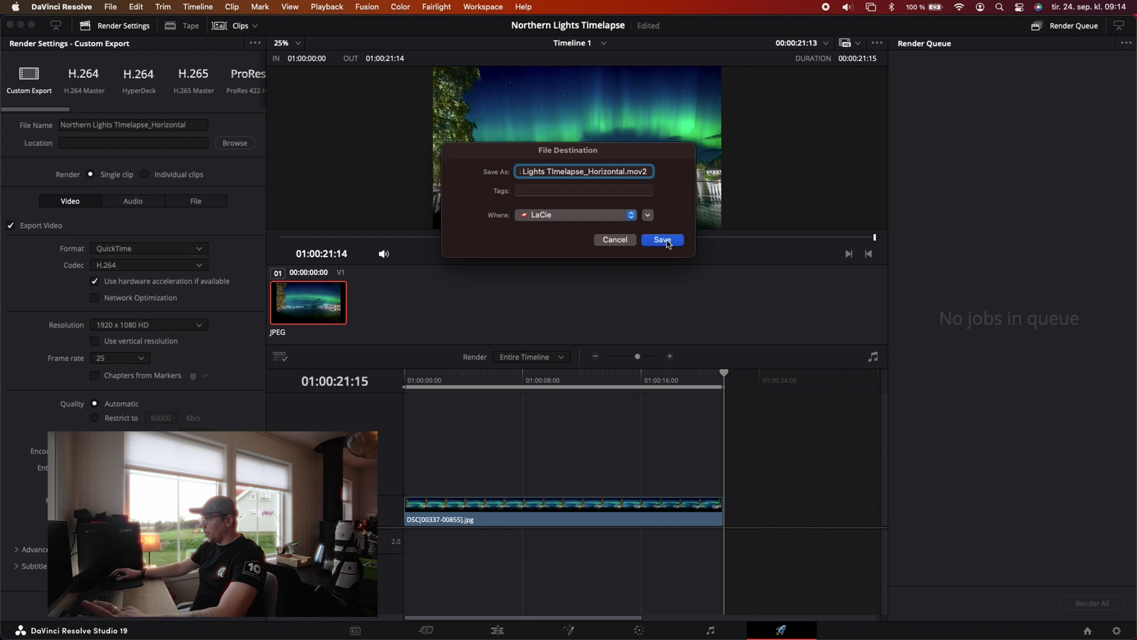
pyautogui.click(663, 240)
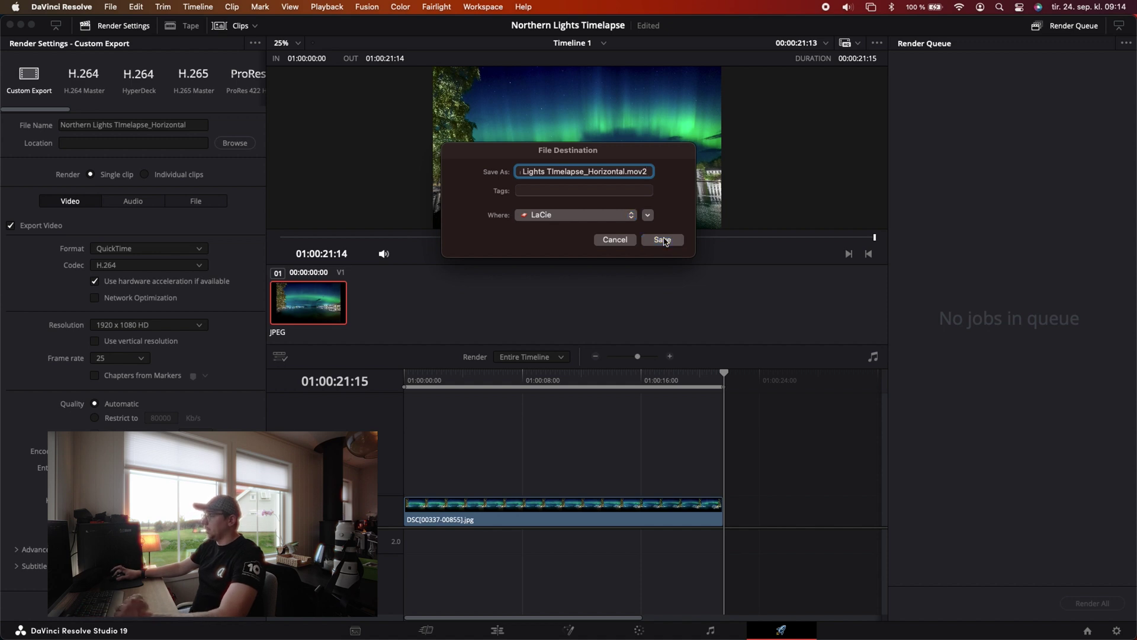
pyautogui.click(203, 615)
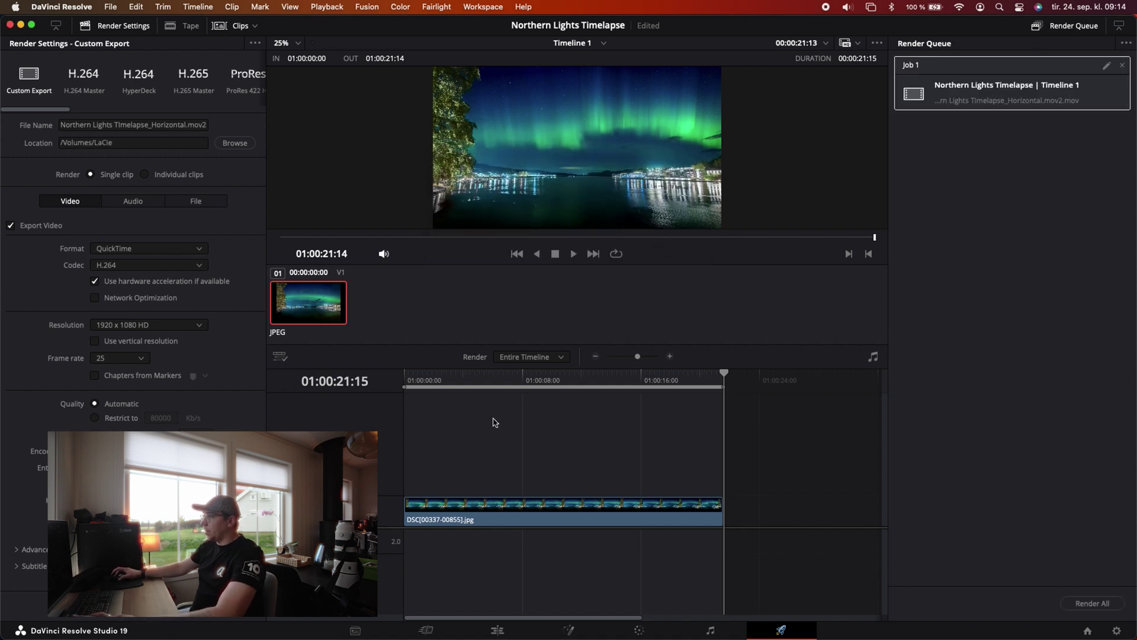